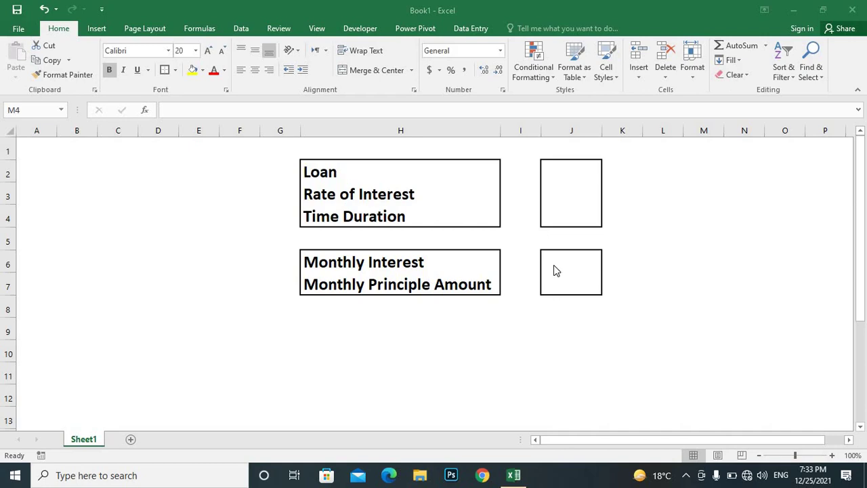
Switch to the Excel loan sheet and check the Monthly Interest and Monthly Principle result cells.
key(alt+Tab)
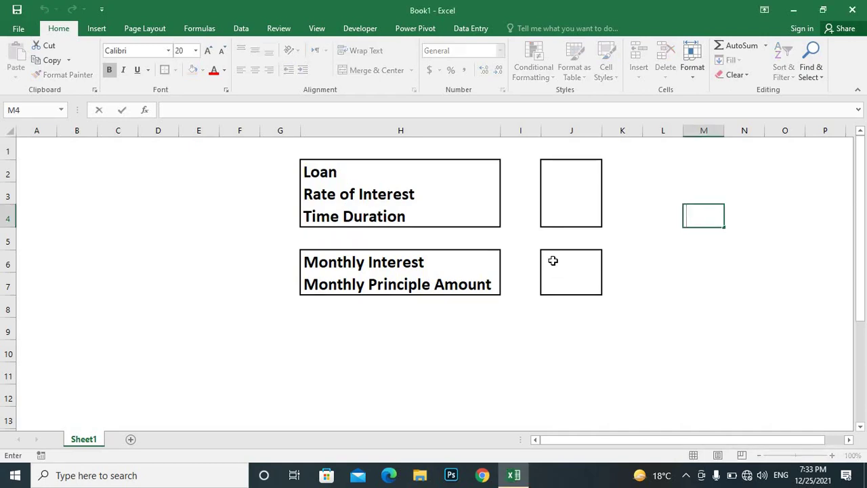
click(552, 261)
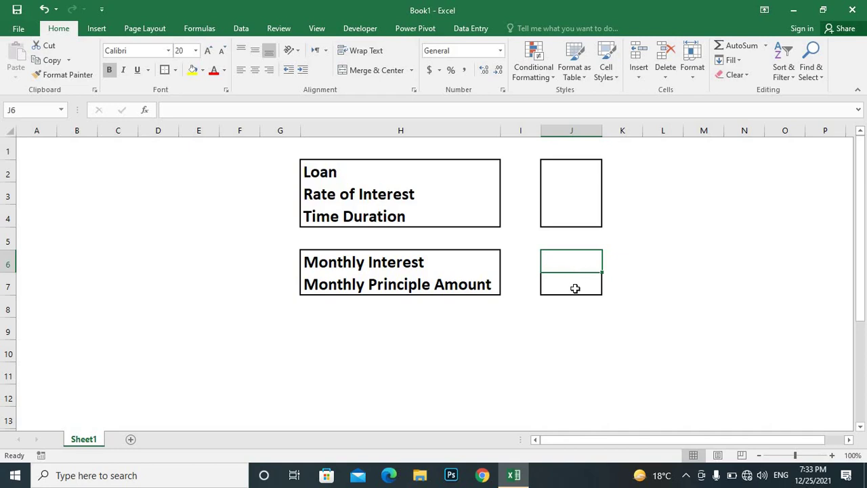
click(574, 289)
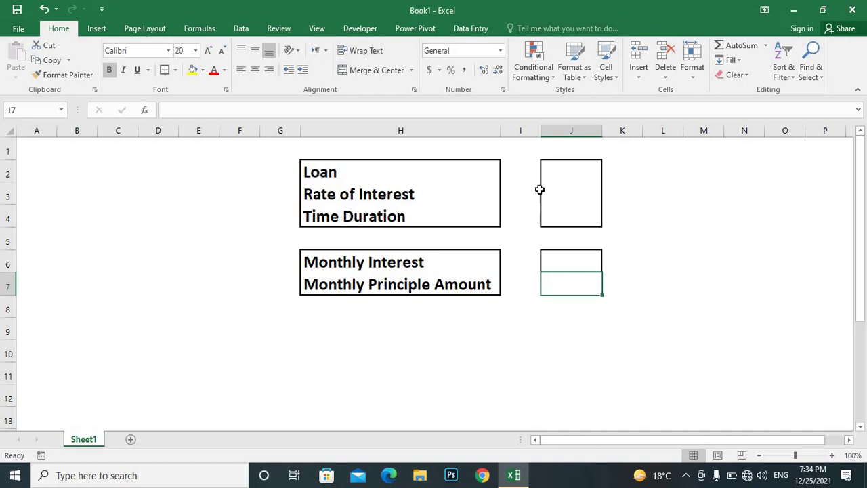
Enter 100000 as the loan in J2, 5% as the rate in J3 and 3 as the duration in J4.
click(567, 170)
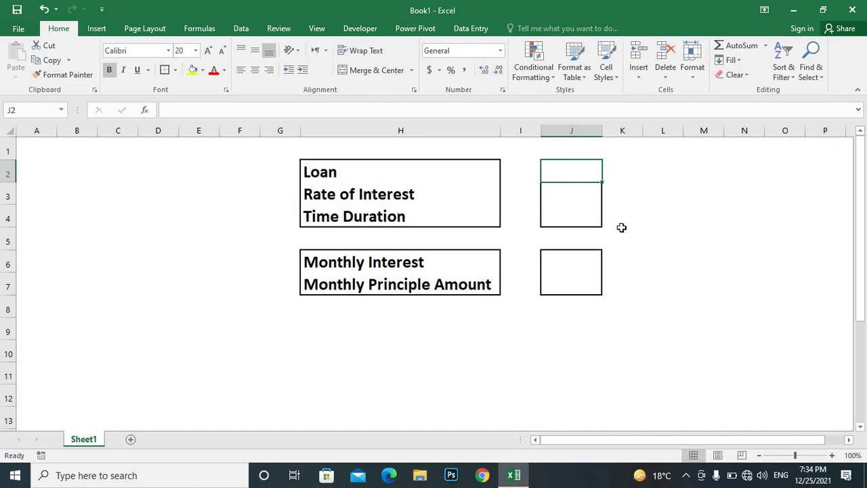
text(10000)
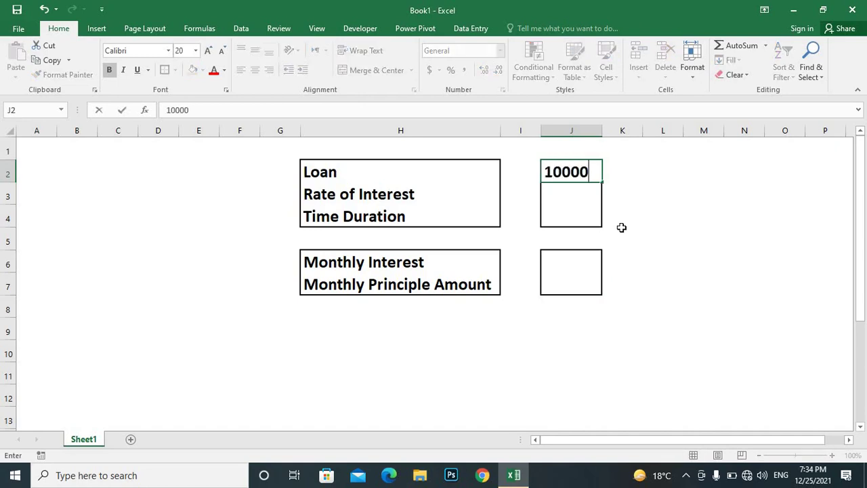
text(0)
key(Return)
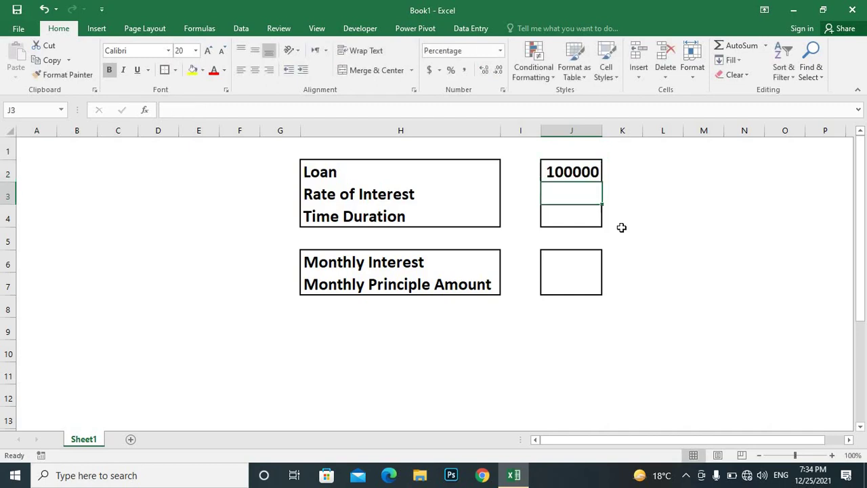
text(5)
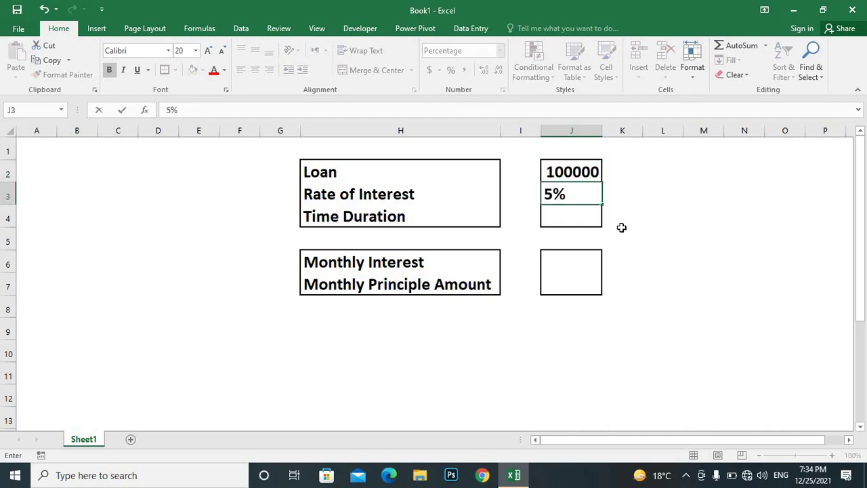
key(Return)
text(3)
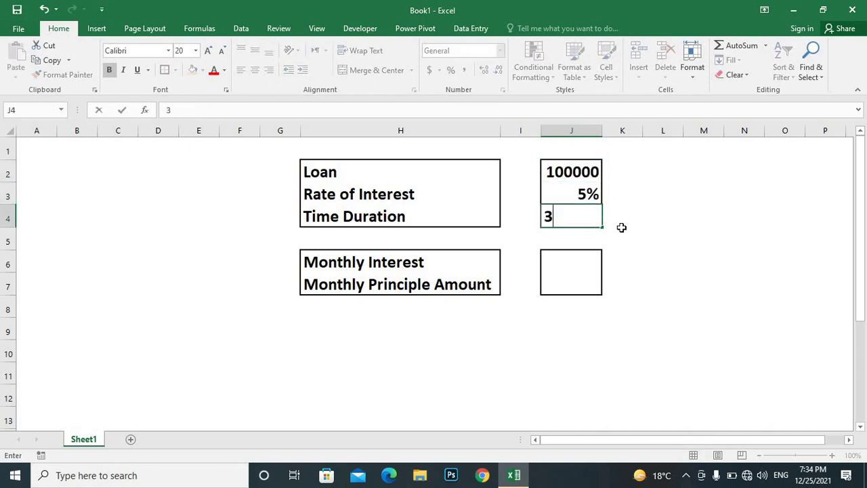
click(621, 229)
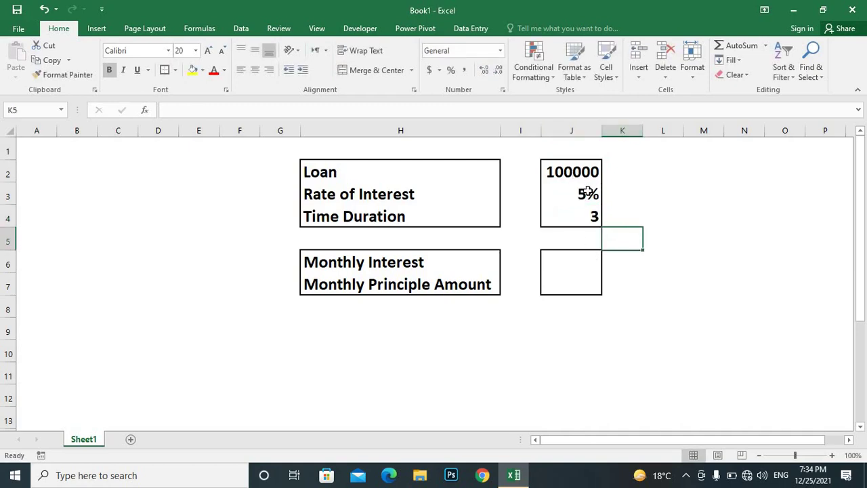
click(590, 260)
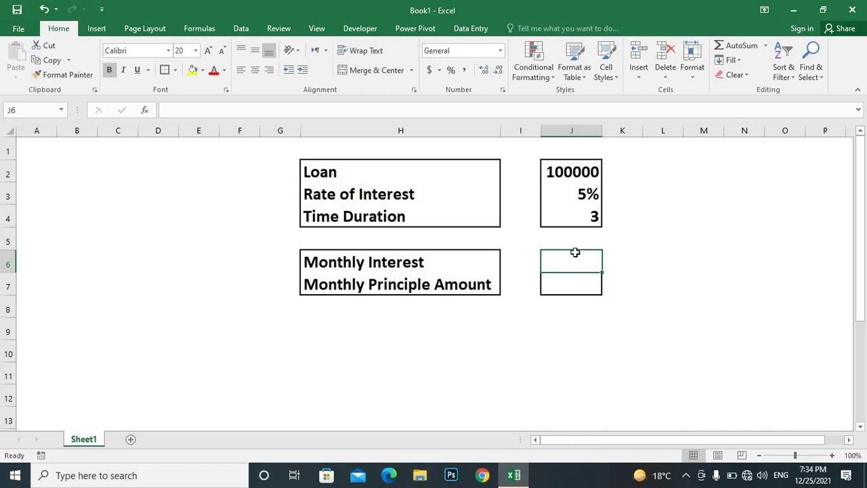
Enter =IPMT(J3/12,1,J4*12,J2) in J6 for the first month's interest, showing ($416.67).
text(=)
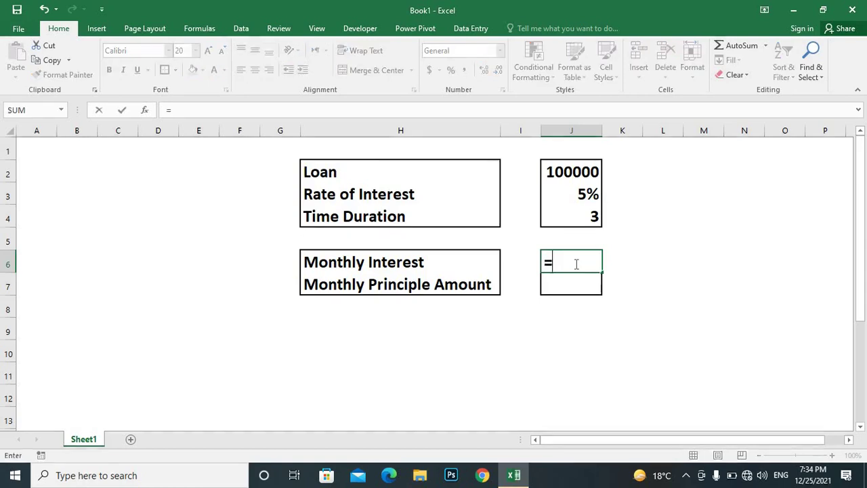
text(ip)
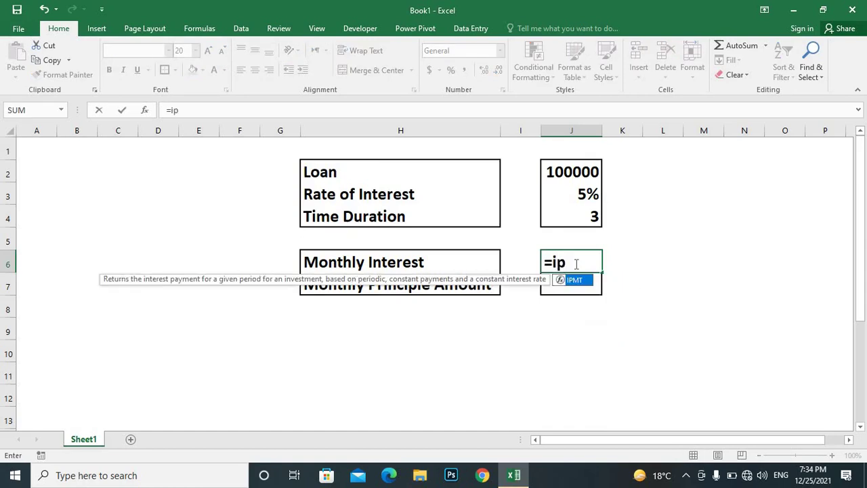
key(Tab)
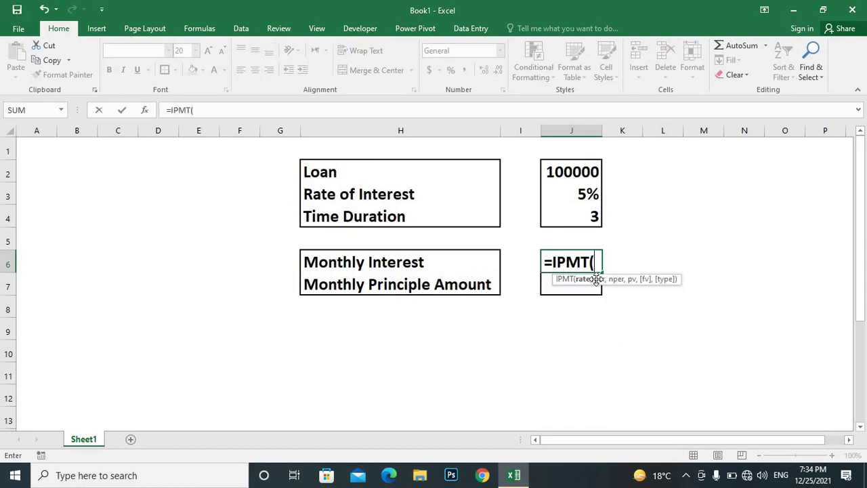
click(582, 194)
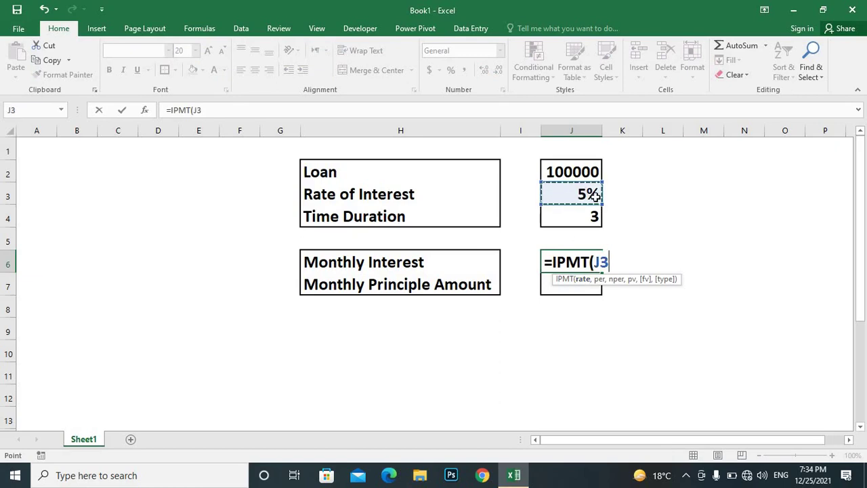
text(/12)
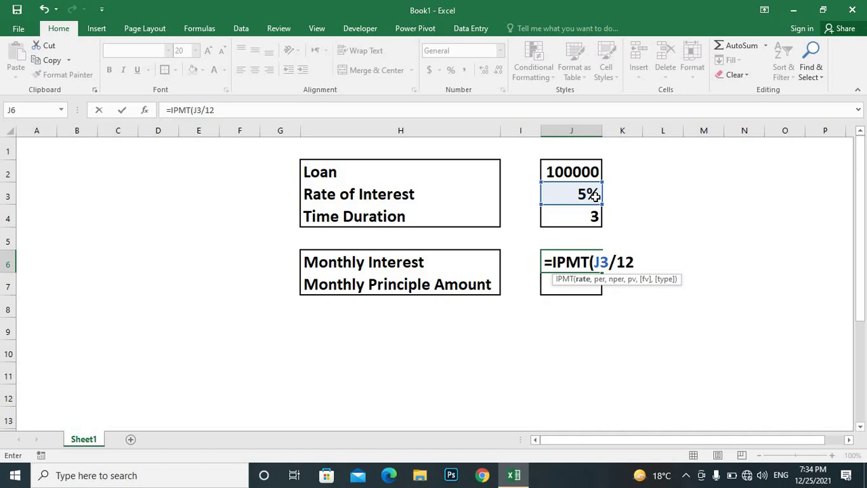
text(,)
text(1,)
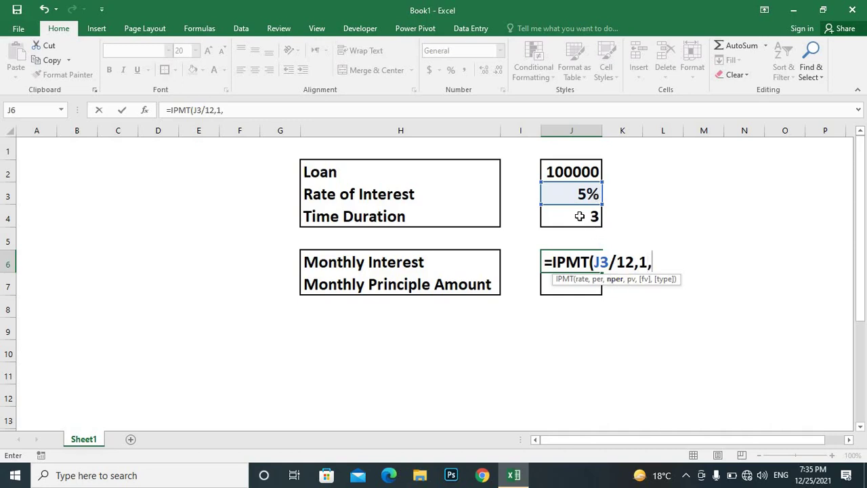
click(581, 217)
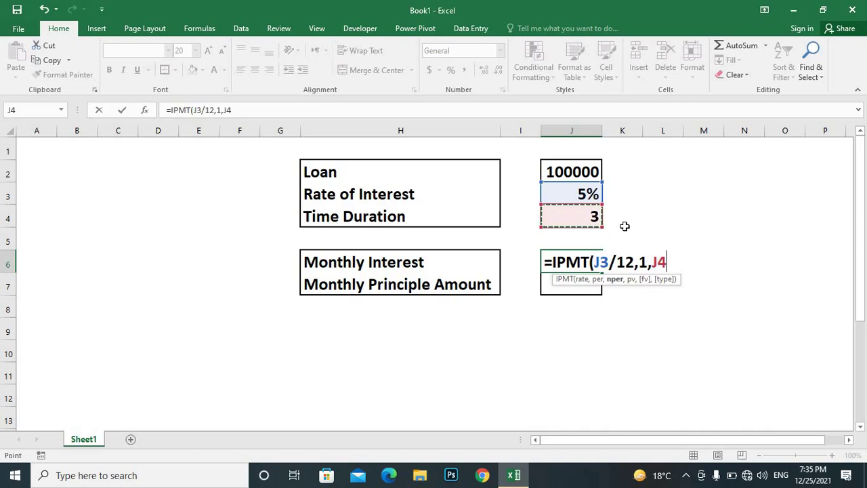
text(,12)
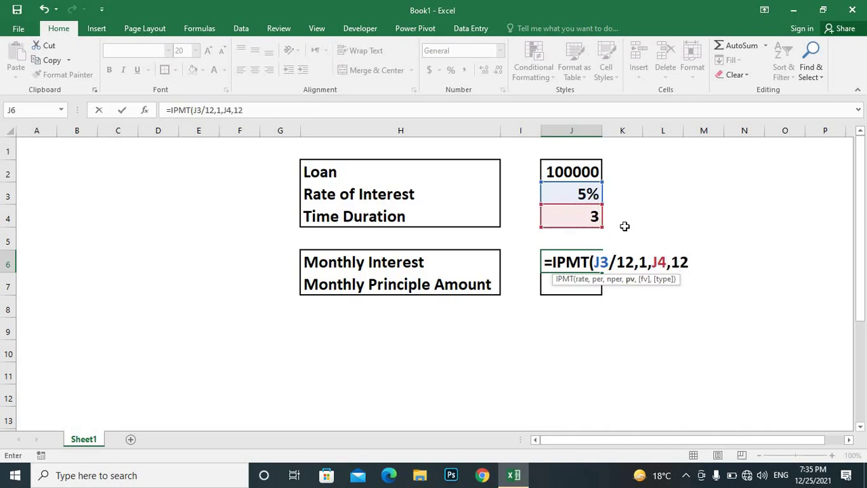
key(BackSpace)
key(BackSpace)
key(BackSpace)
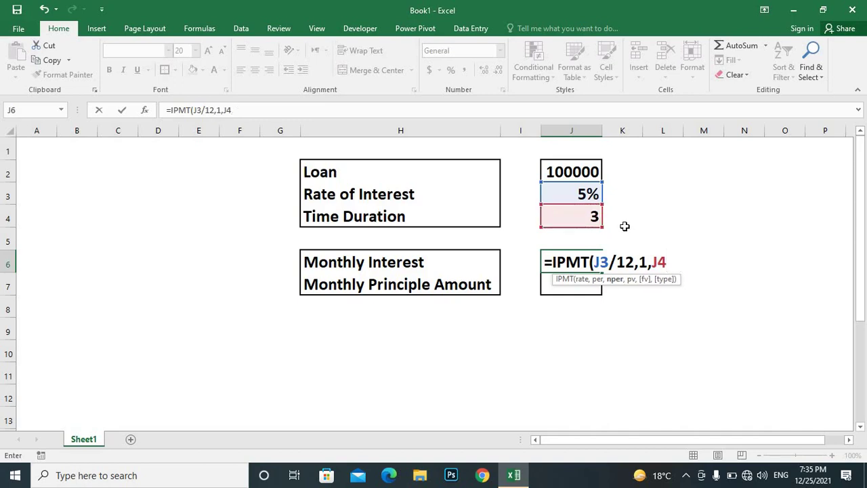
text(*12)
text(,)
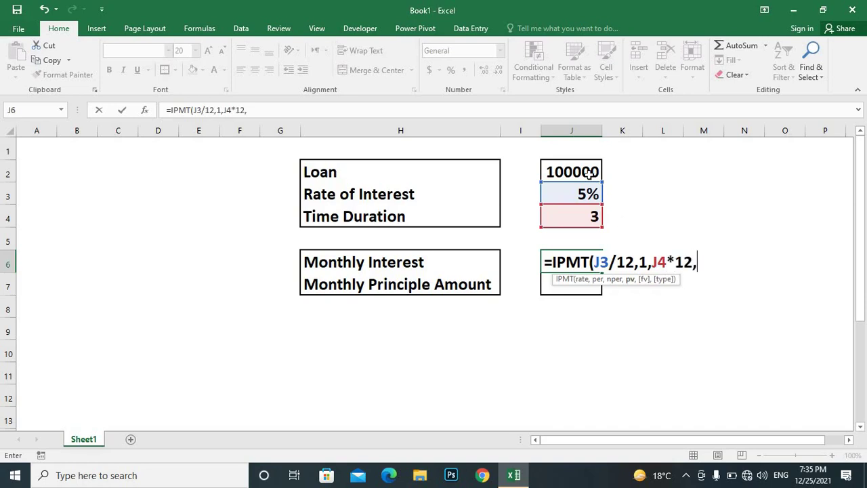
click(590, 174)
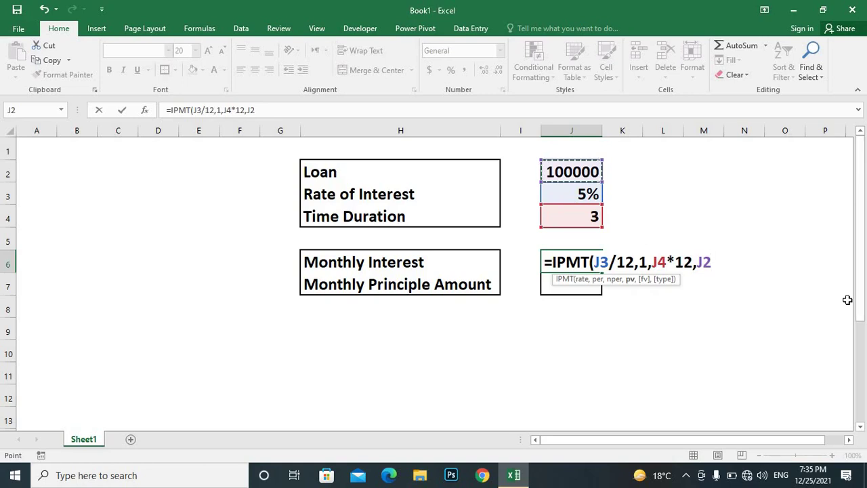
text())
key(Return)
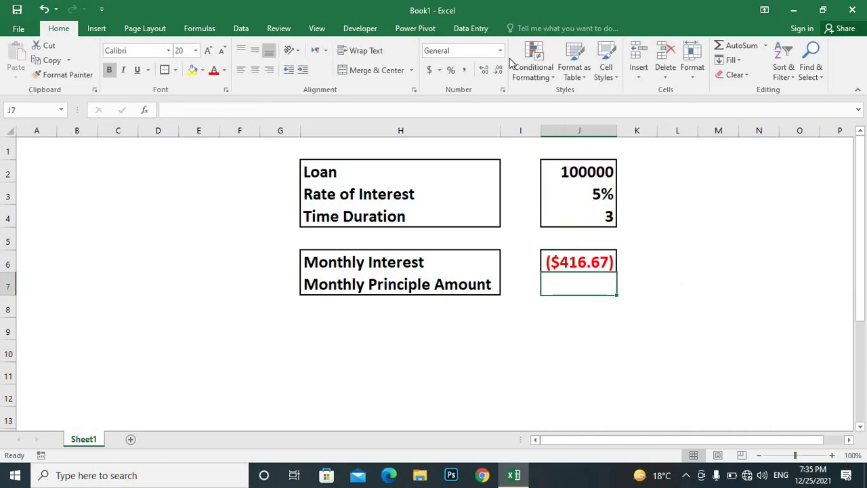
Apply a red-negative Number format with 0 decimal places to the selected cell.
click(501, 91)
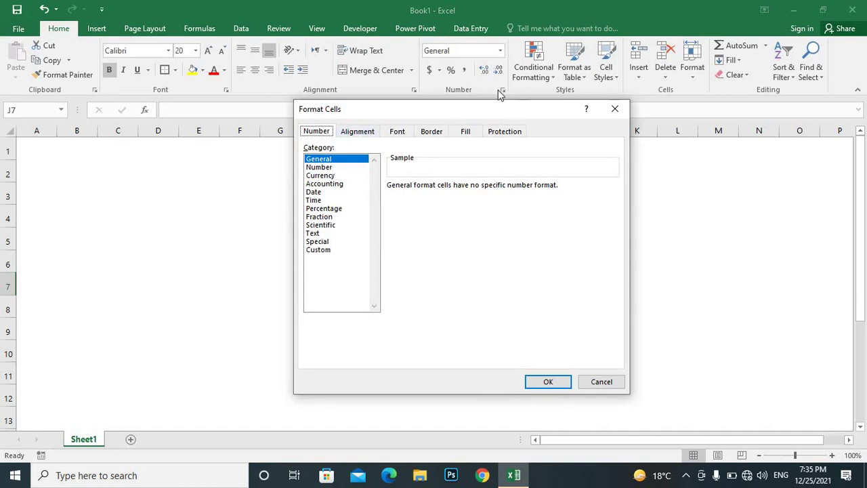
click(347, 168)
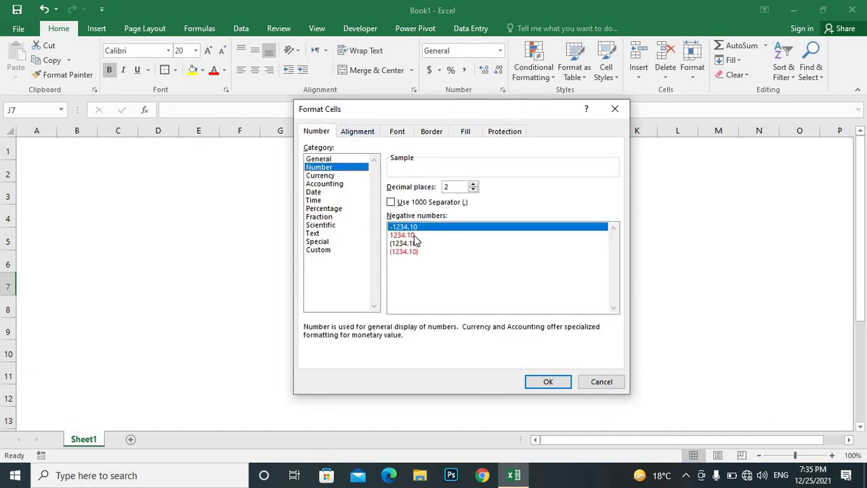
click(414, 235)
double_click(473, 191)
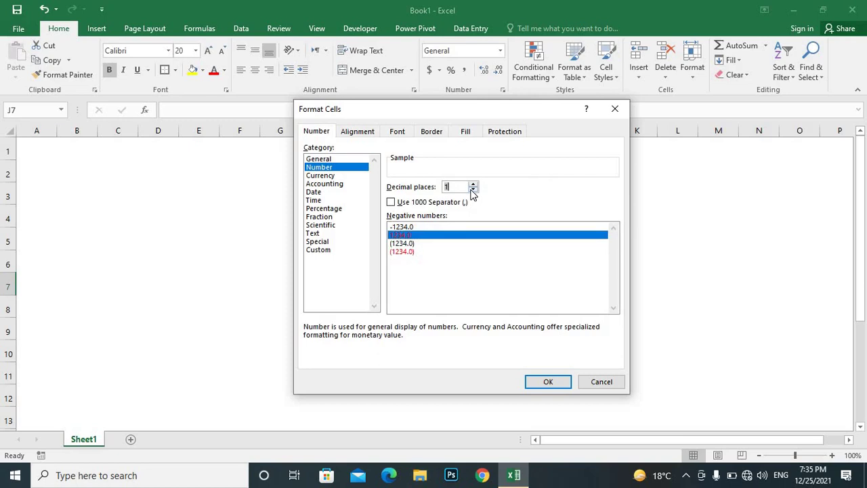
click(548, 382)
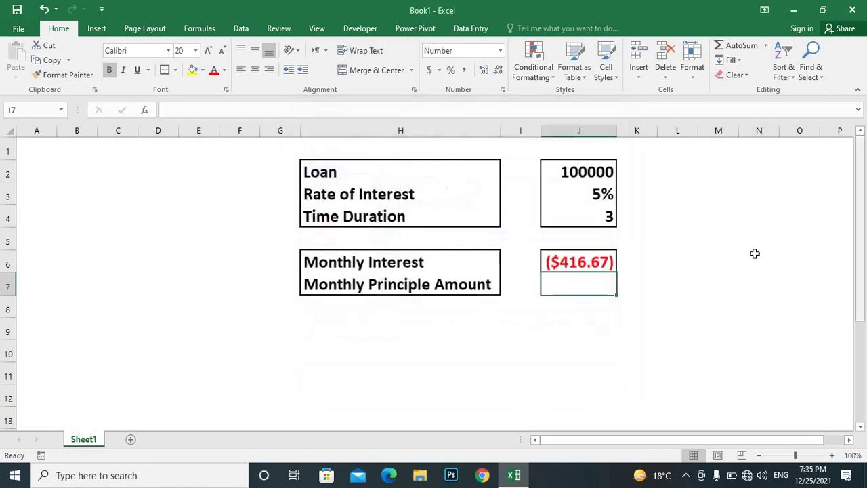
Format J6 as a red whole number with no decimals, so the interest shows 417.
click(592, 261)
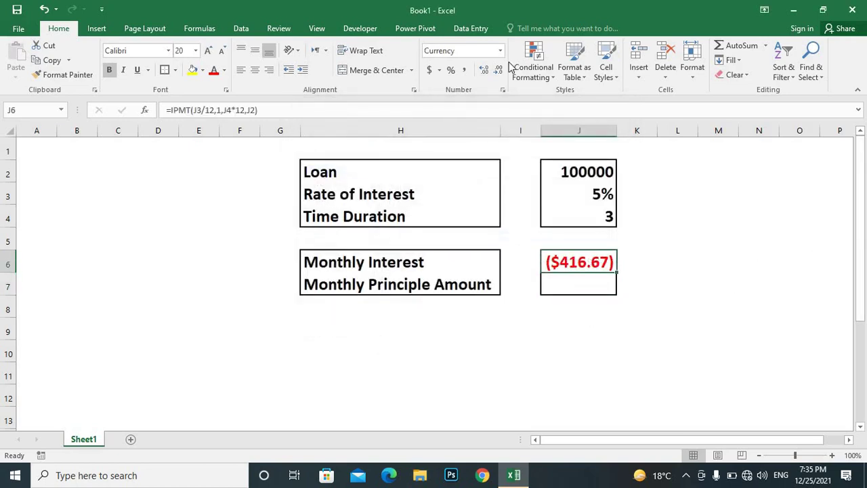
click(503, 89)
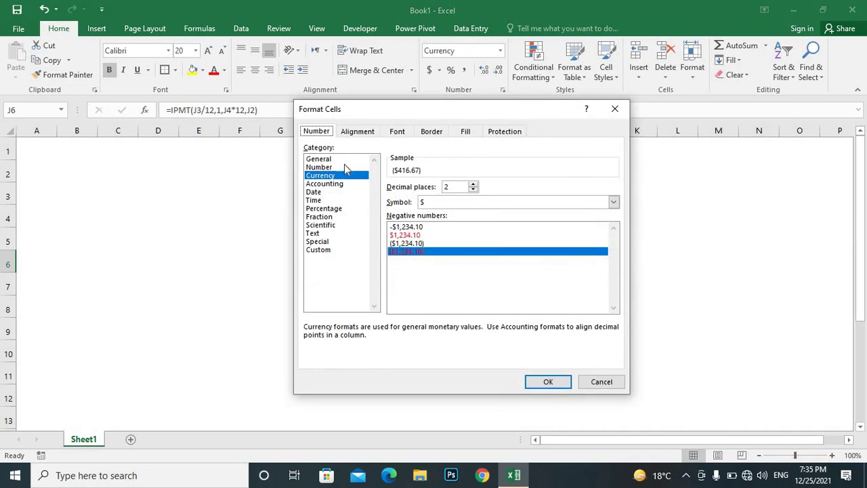
click(342, 166)
click(417, 235)
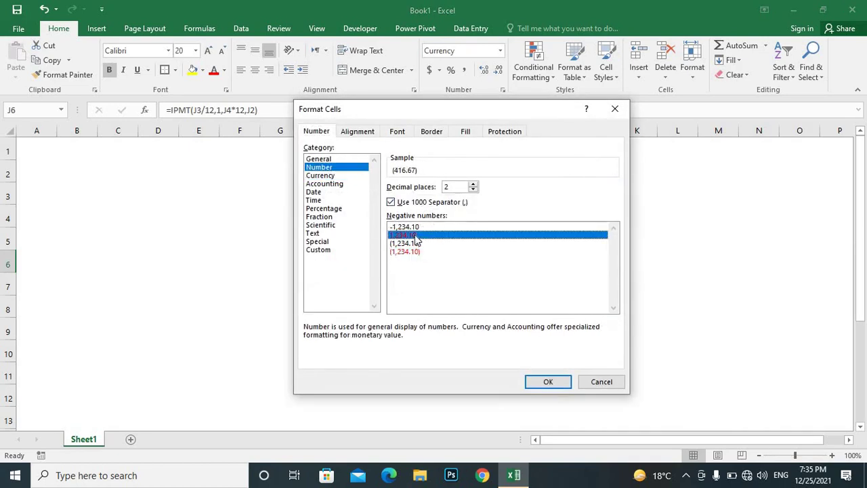
click(474, 190)
click(474, 189)
click(548, 381)
click(740, 312)
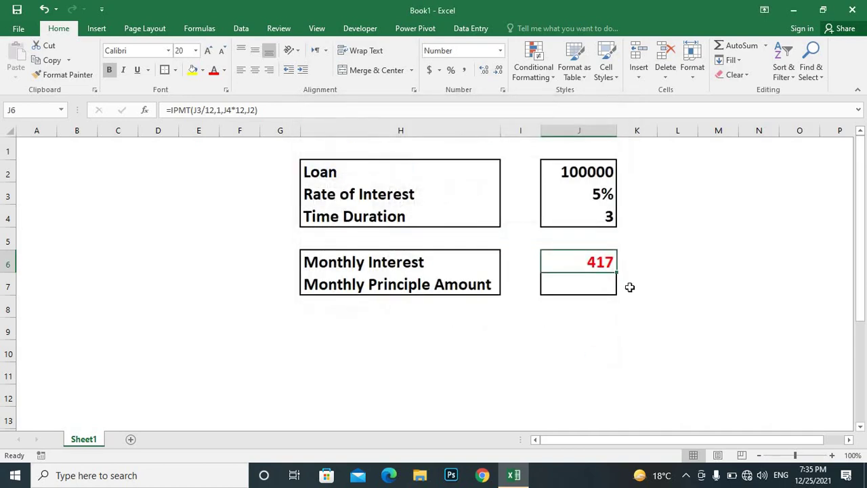
click(593, 261)
click(588, 285)
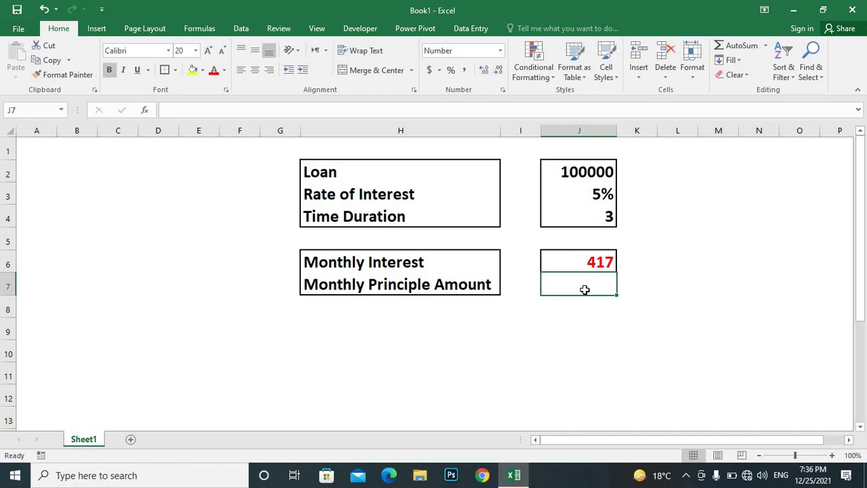
Enter =PPMT(J3/12,1,J4*12,J2) in J7 for the first month's principal, showing 2580.
text(=)
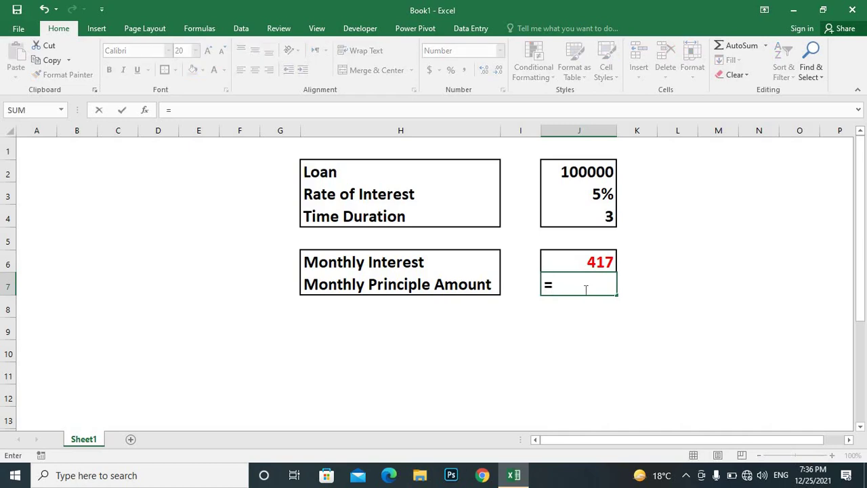
text(pp)
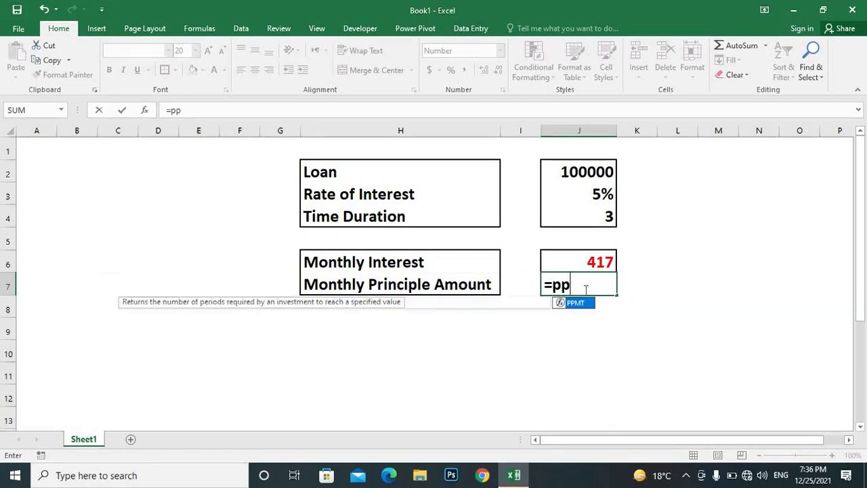
key(Tab)
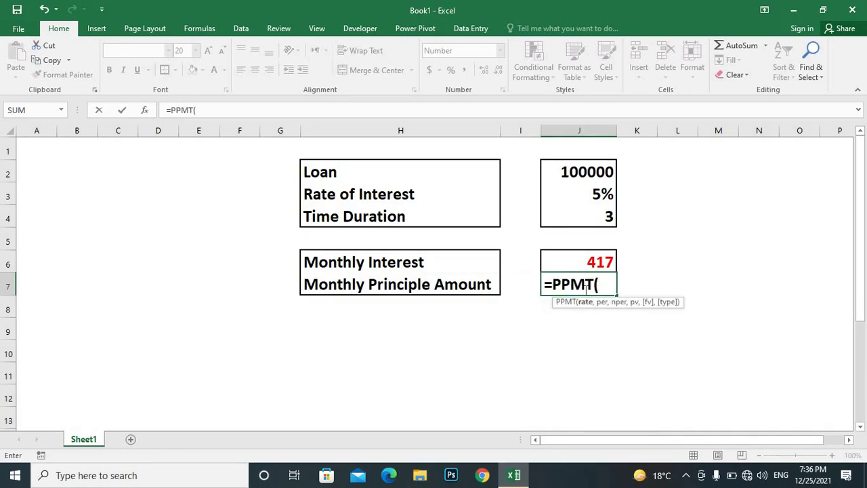
click(603, 194)
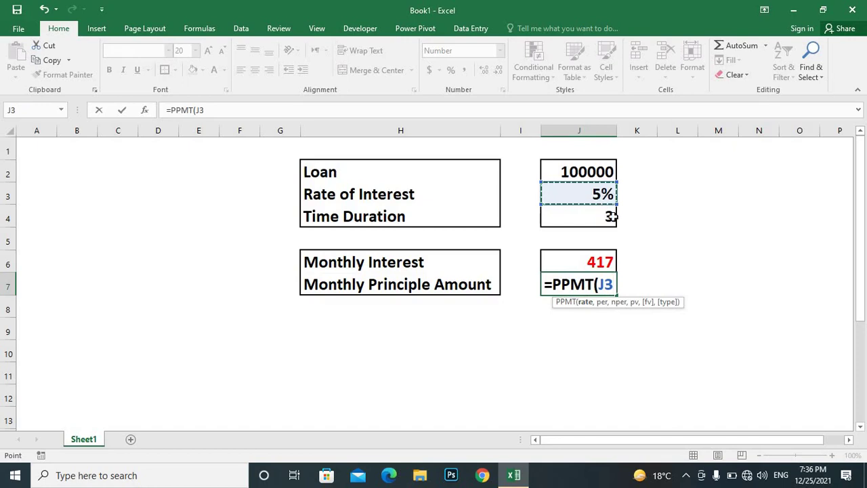
text(/1)
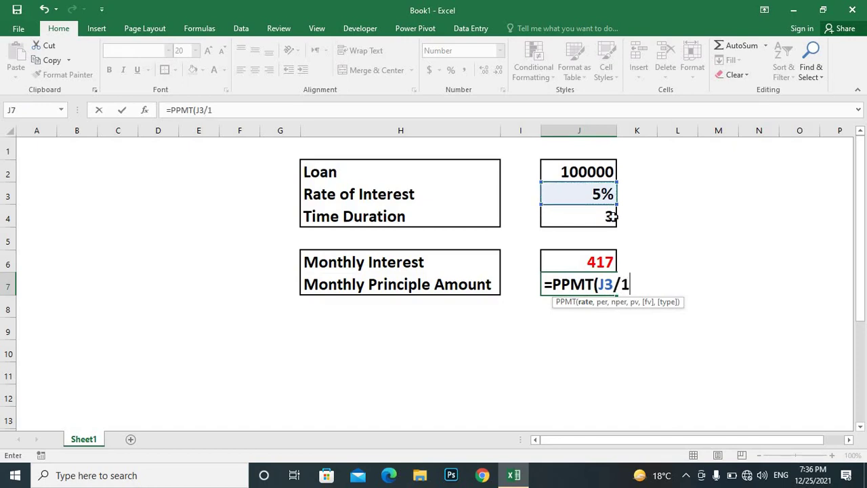
text(2,1)
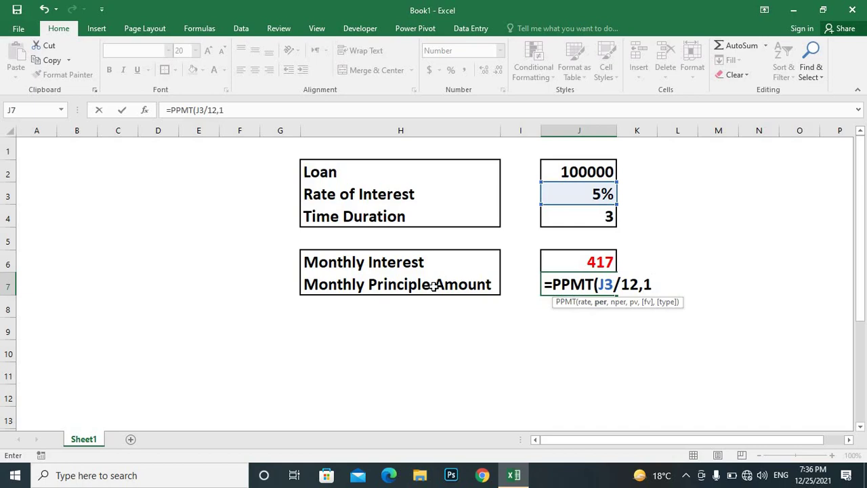
text(,)
click(554, 216)
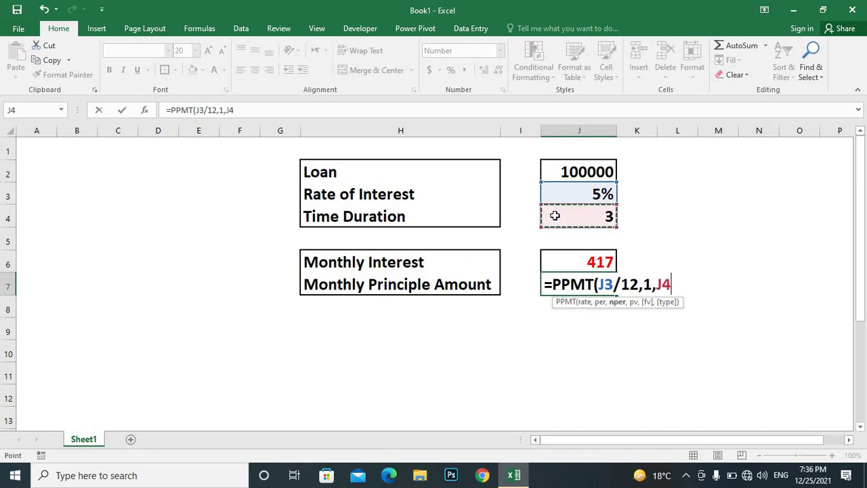
text(*)
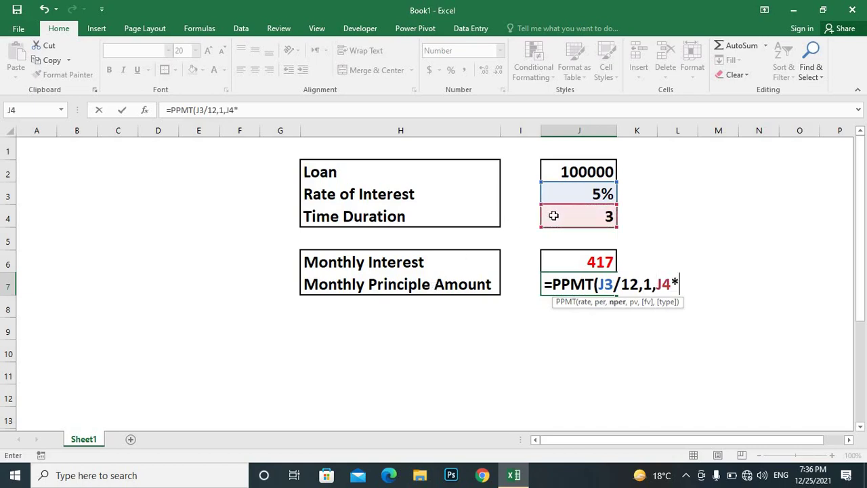
text(12)
text(,)
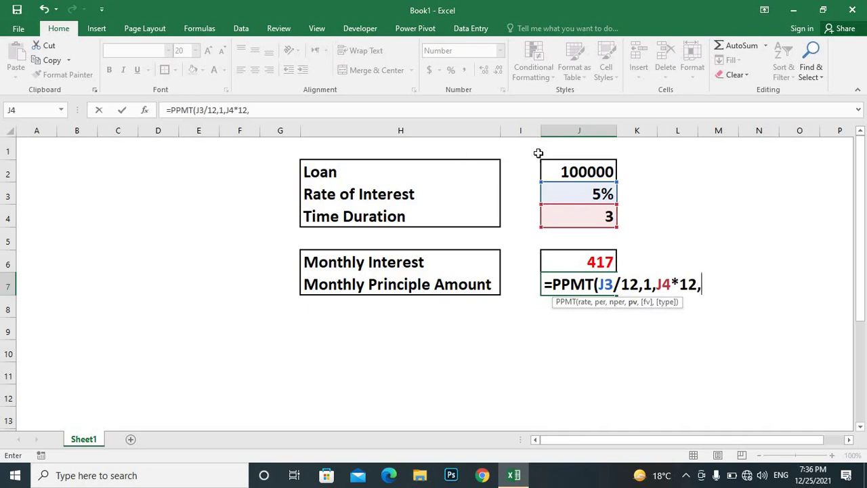
click(584, 168)
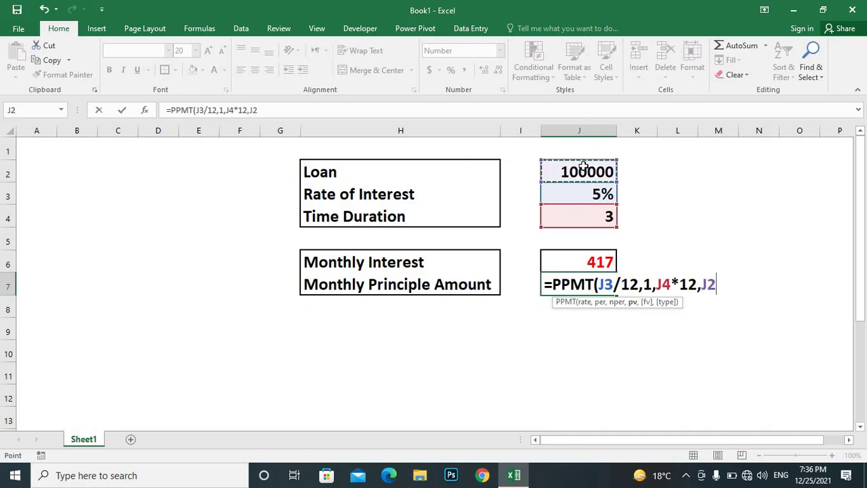
text())
key(Return)
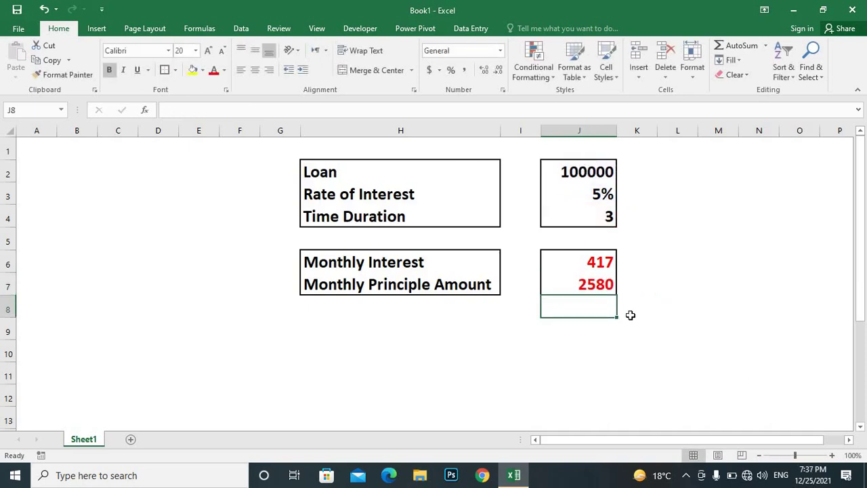
click(569, 284)
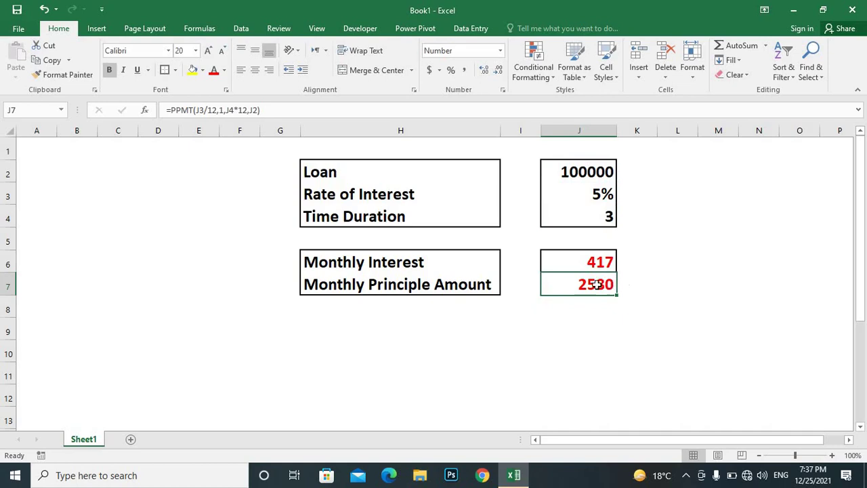
click(590, 313)
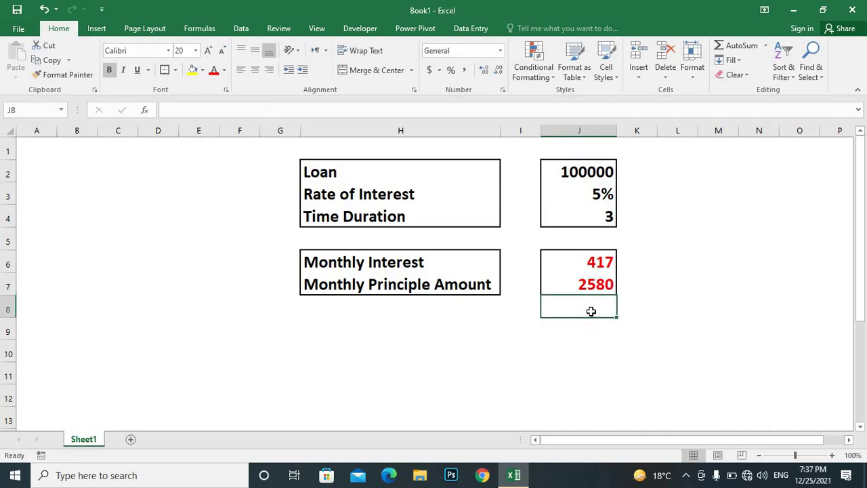
Total J6:J7 in J8 with a SUM formula, giving 2,997.
text(=)
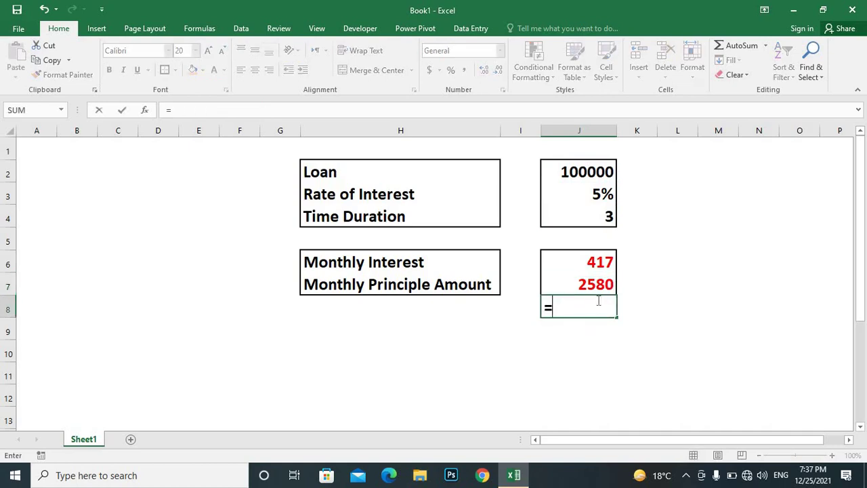
text(sum)
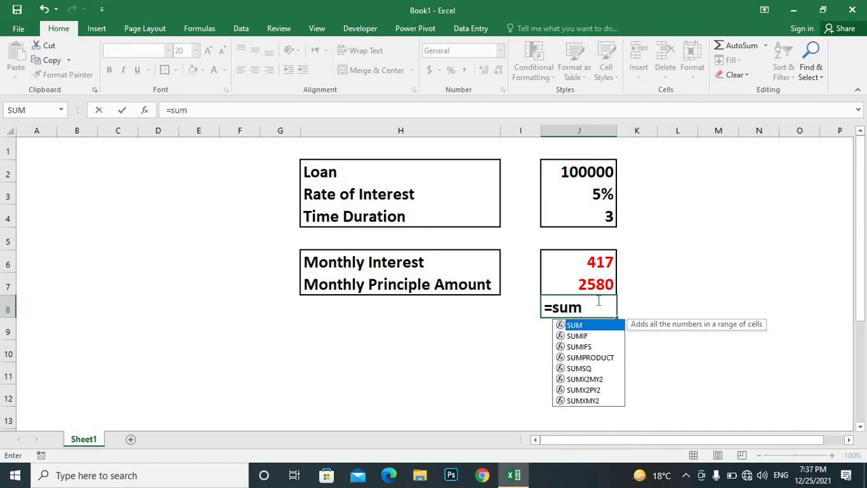
text(()
click(597, 265)
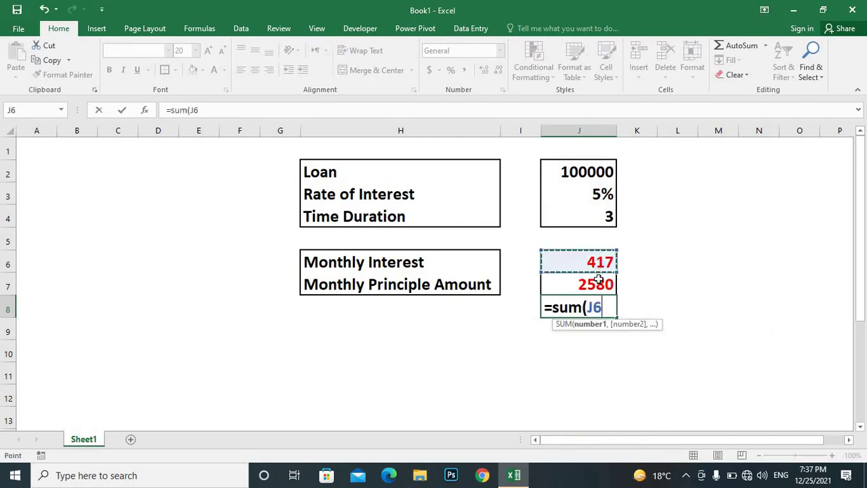
drag(599, 280, 599, 281)
key(Return)
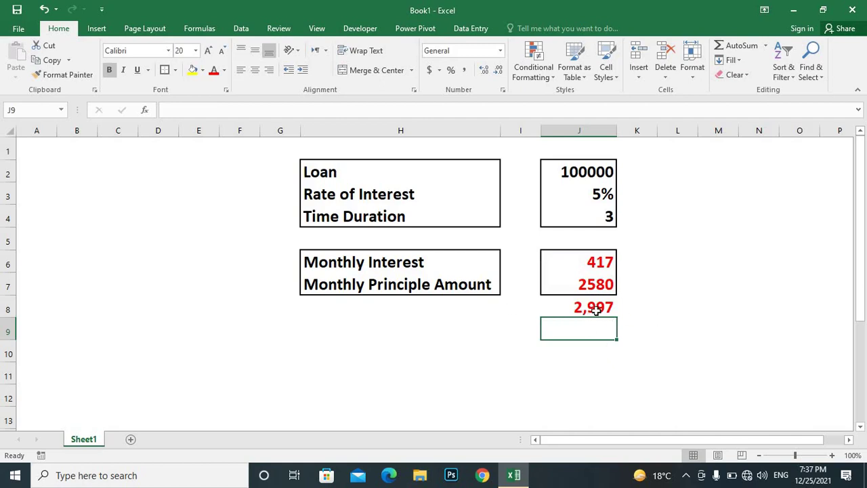
Change the duration in J4 to 2, then to 1 year.
click(601, 214)
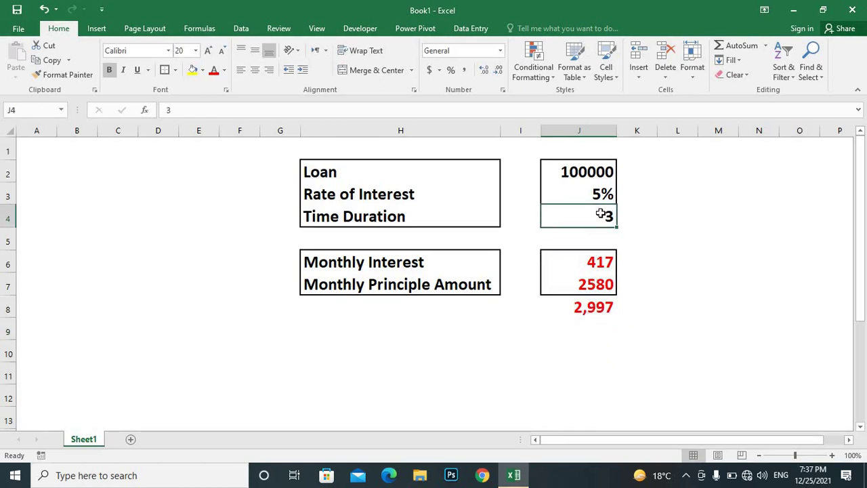
text(2)
click(761, 299)
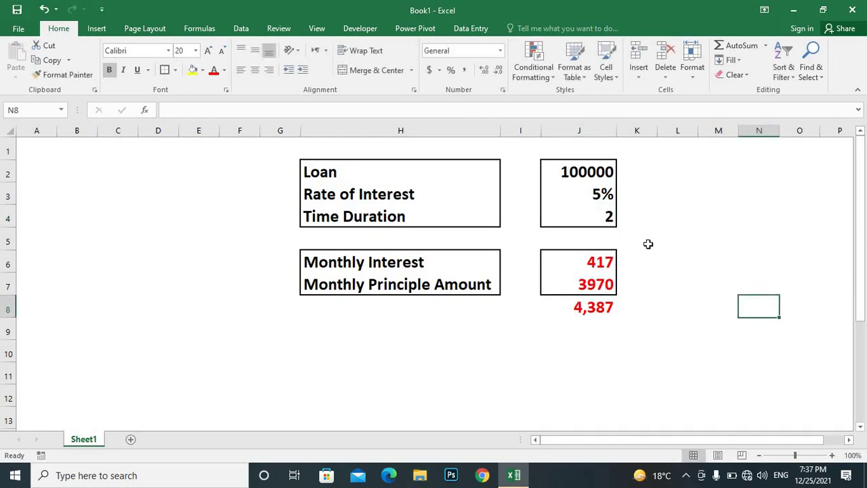
click(607, 217)
key(BackSpace)
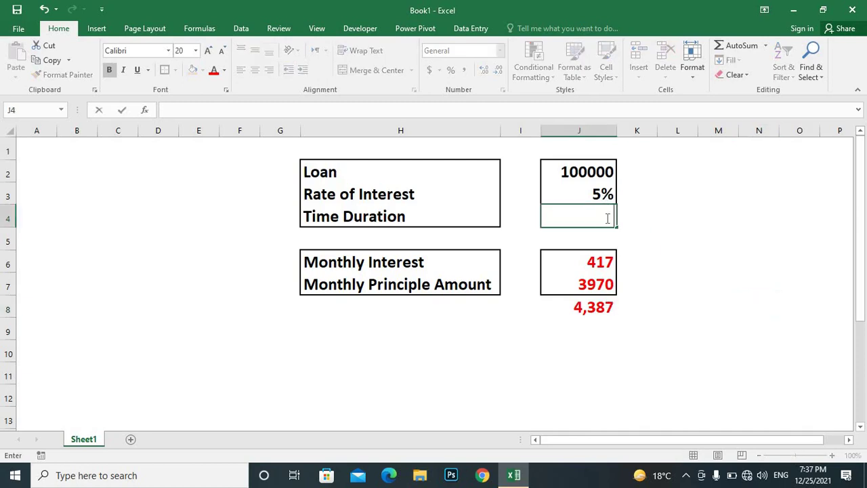
text(1)
click(727, 301)
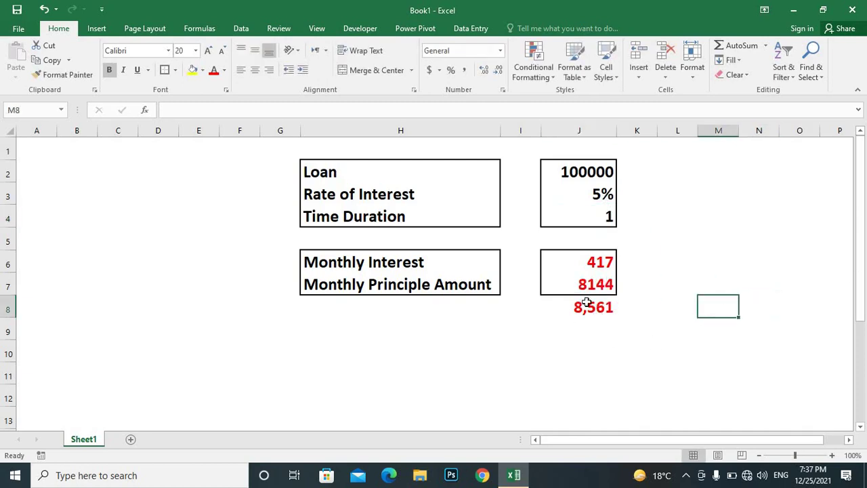
Set the interest rate in J3 to 8%, updating results to 667, 8032 and 8,699.
click(595, 195)
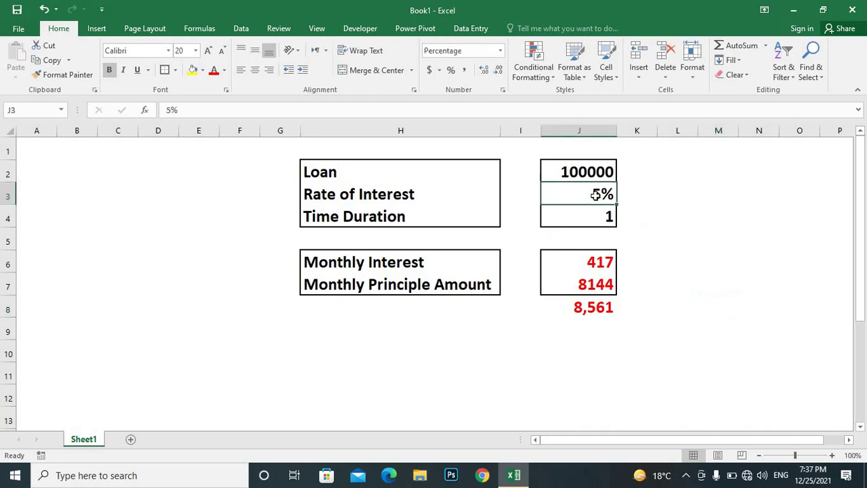
key(BackSpace)
text(8)
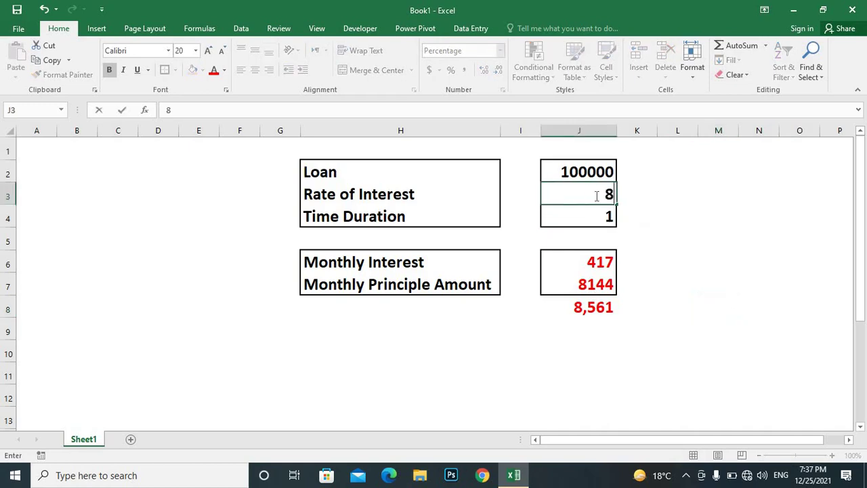
click(742, 238)
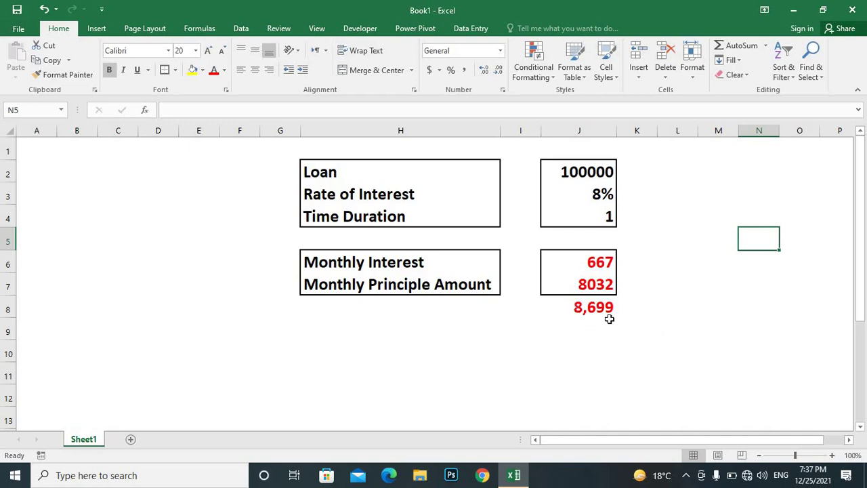
click(594, 220)
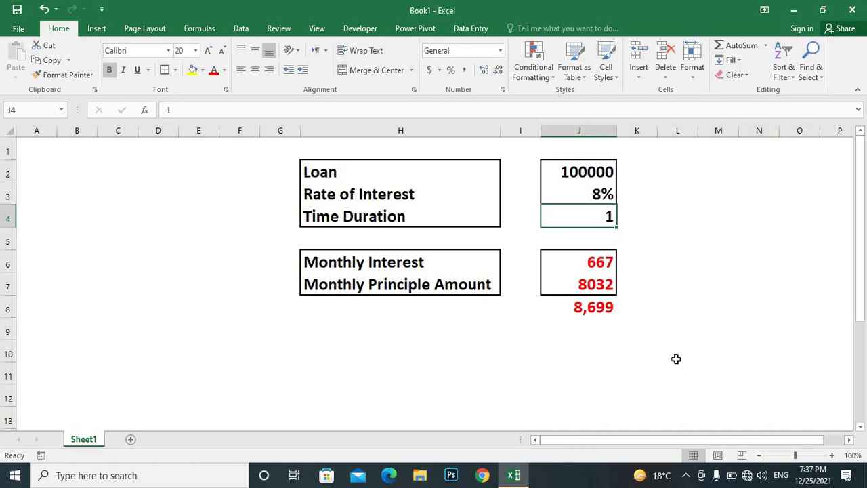
click(664, 333)
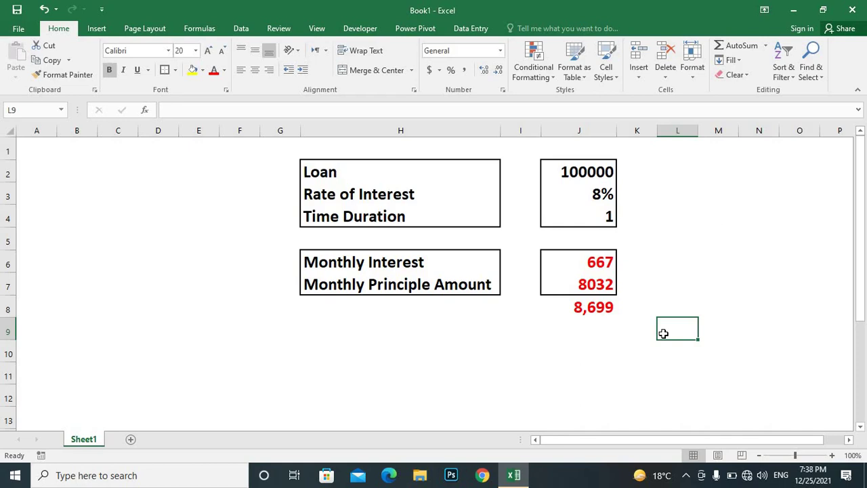
Type the label EMI in H8 beside the total, then review the J6 and J7 formulas.
click(590, 306)
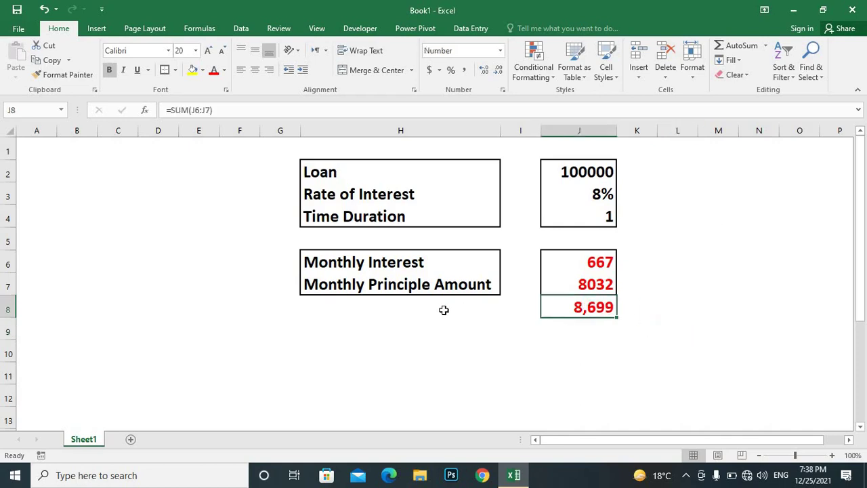
click(436, 315)
text(EM)
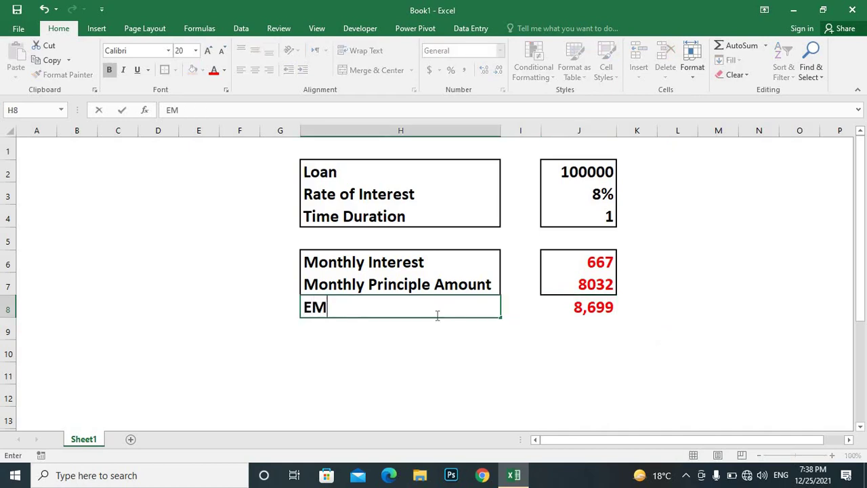
text(OI)
key(BackSpace)
key(BackSpace)
text(I)
click(610, 325)
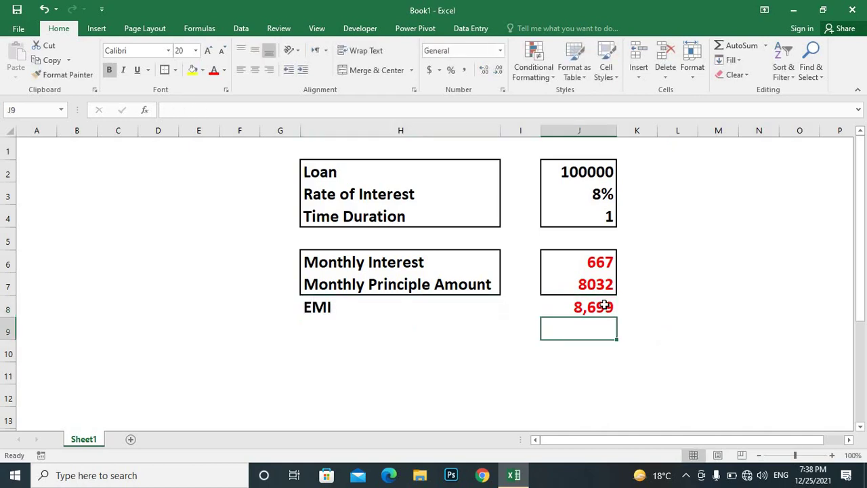
click(568, 265)
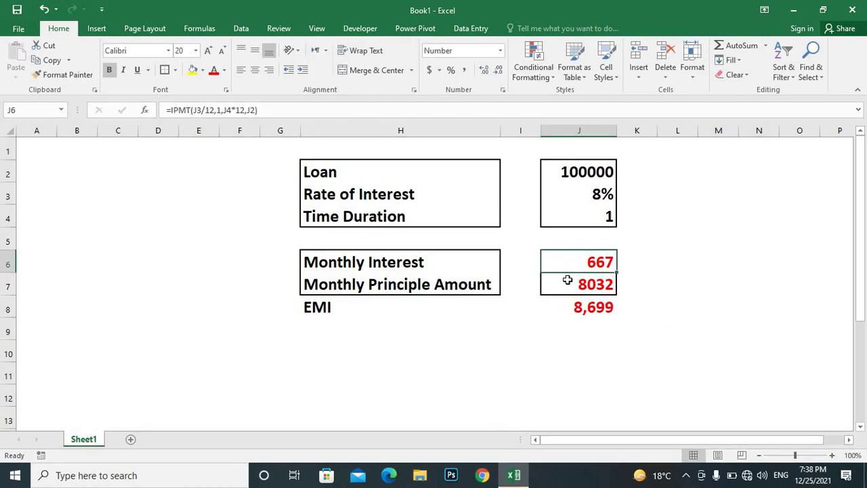
click(568, 280)
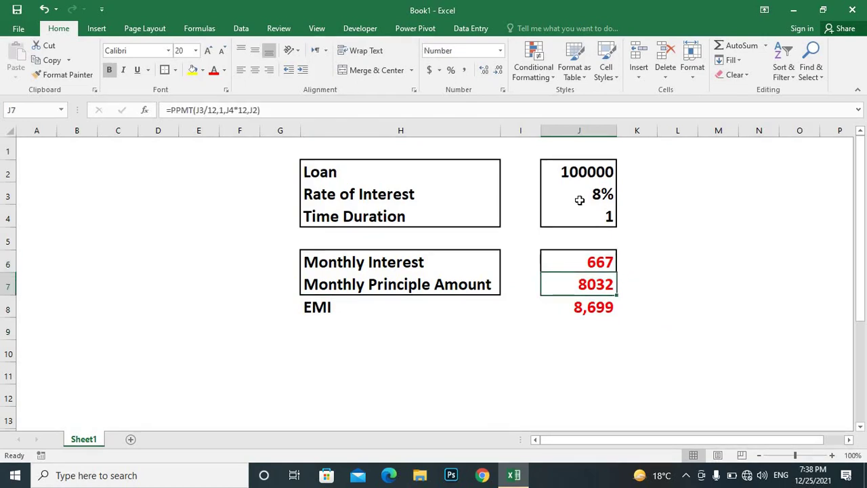